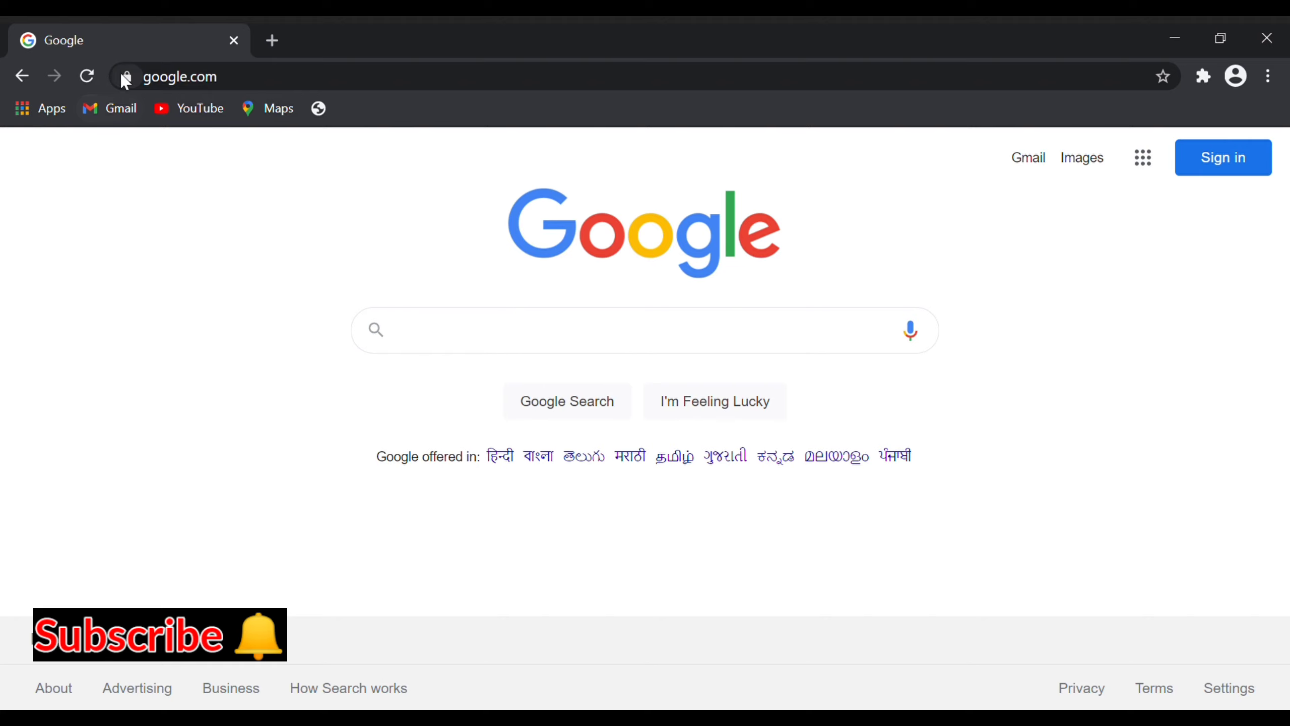
- Search Google for 'davinci resolve' using the autocomplete suggestion after typing 'davinci'
click(91, 71)
click(563, 348)
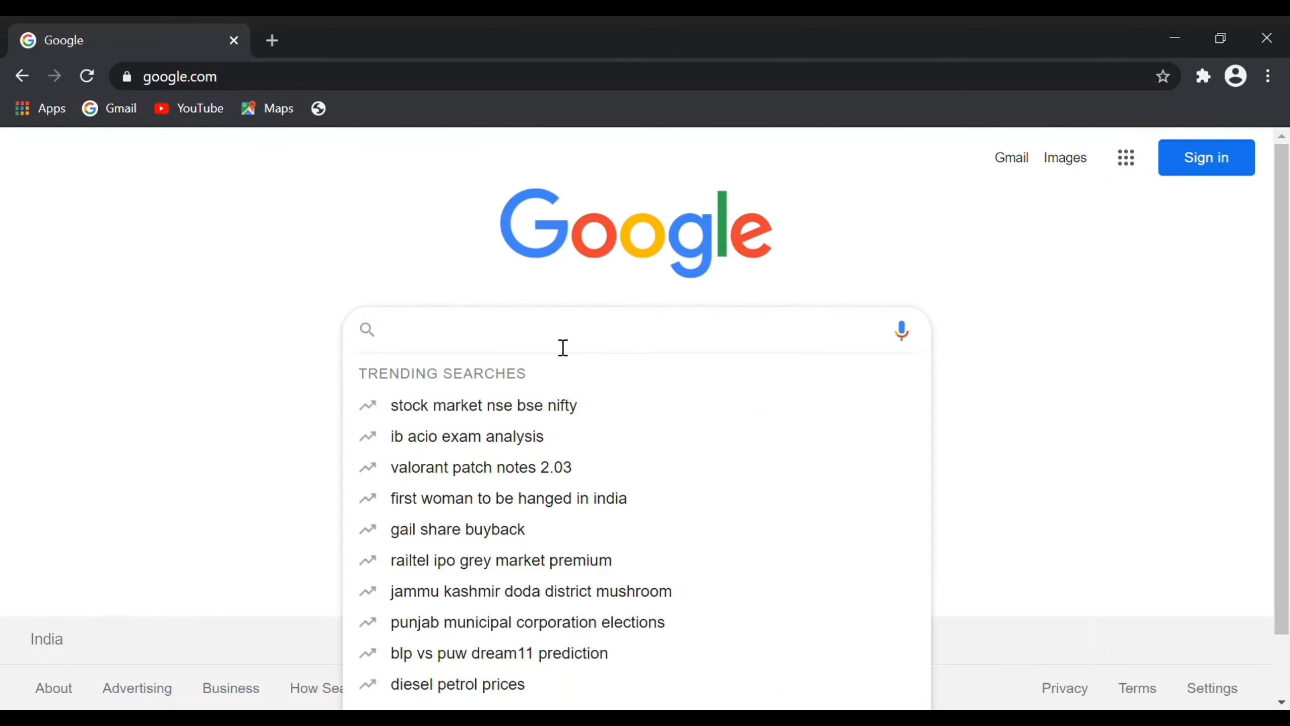
text(davin)
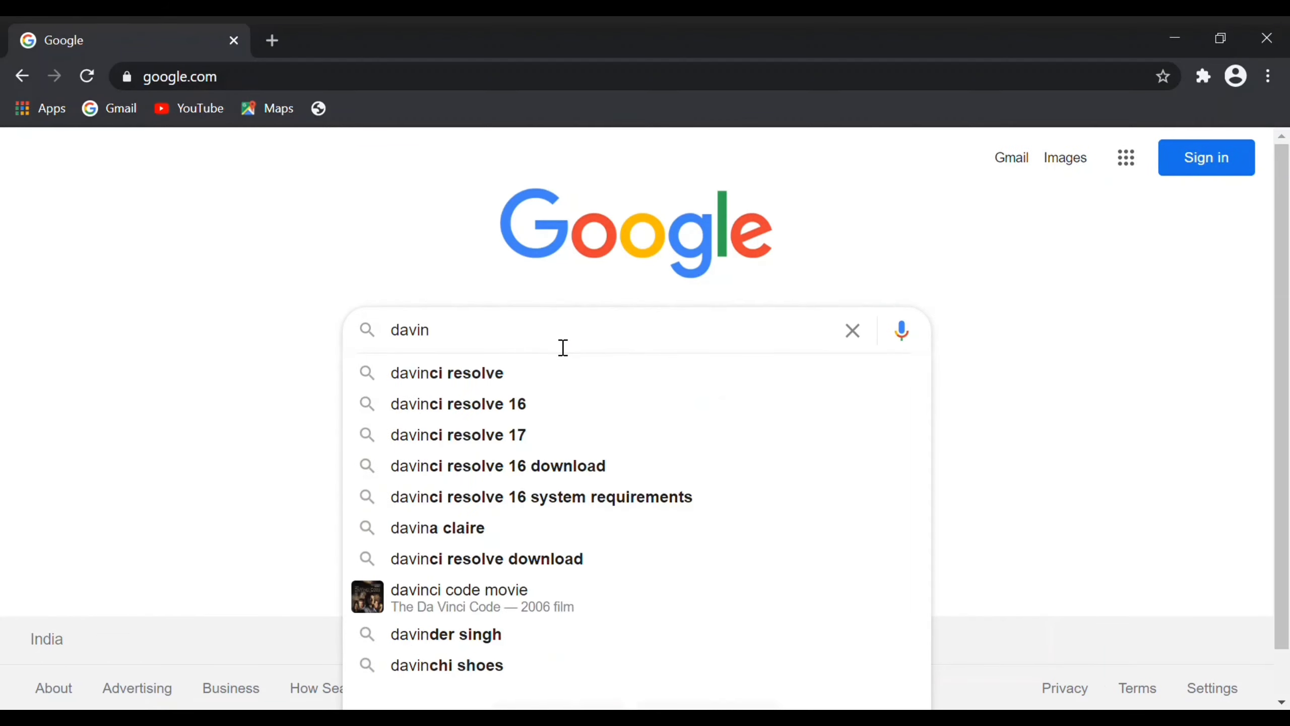
text(ci)
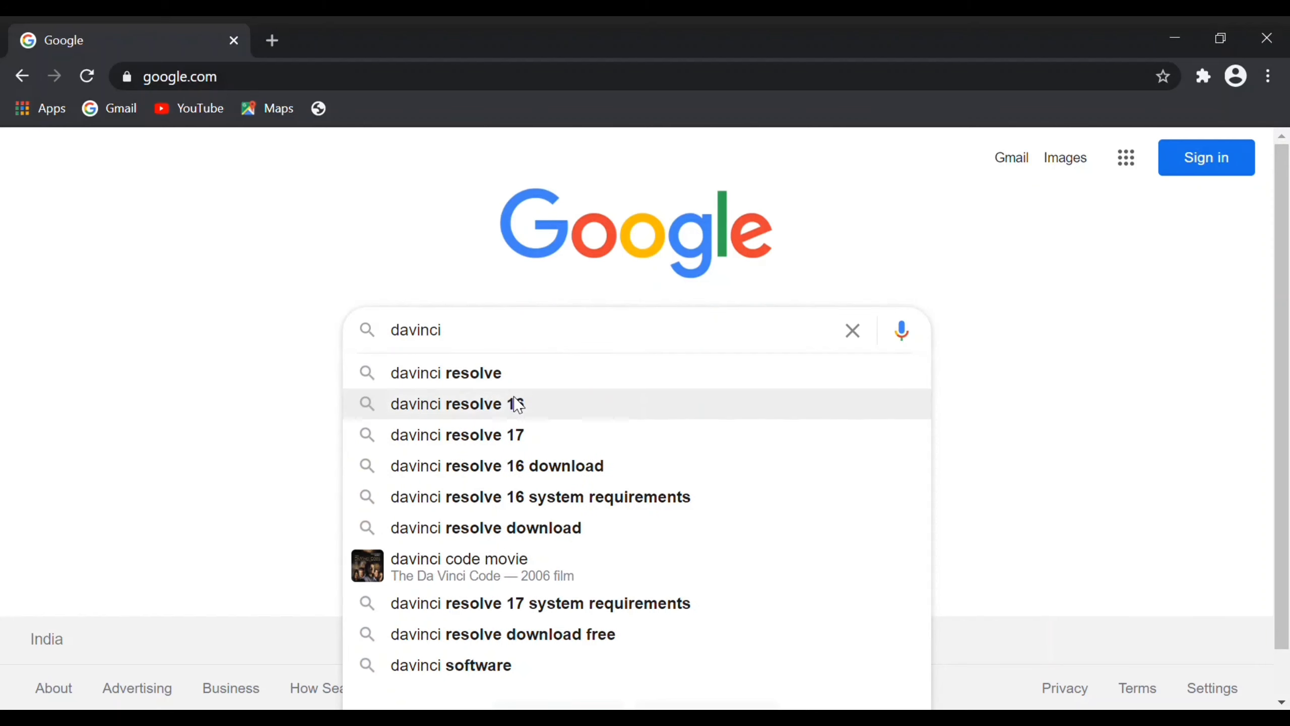
click(518, 381)
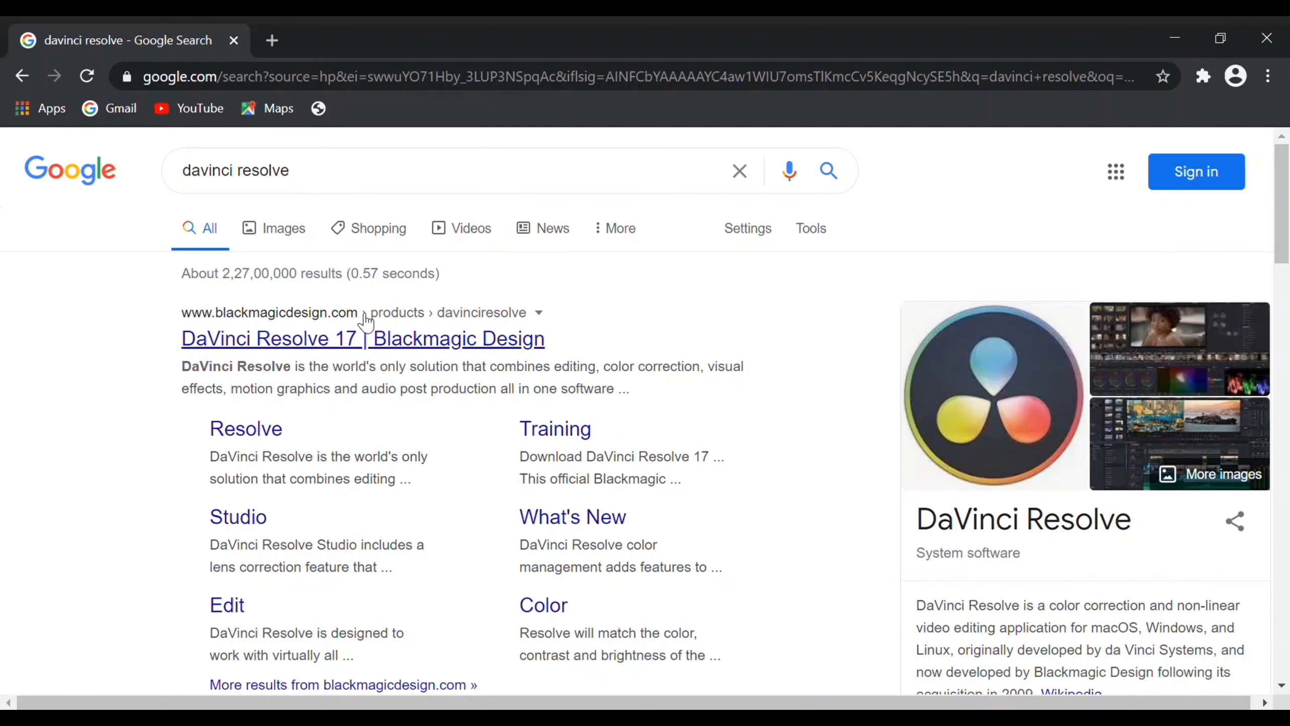
- Open the 'DaVinci Resolve 17 | Blackmagic Design' result and scroll to its Download Now button
click(312, 350)
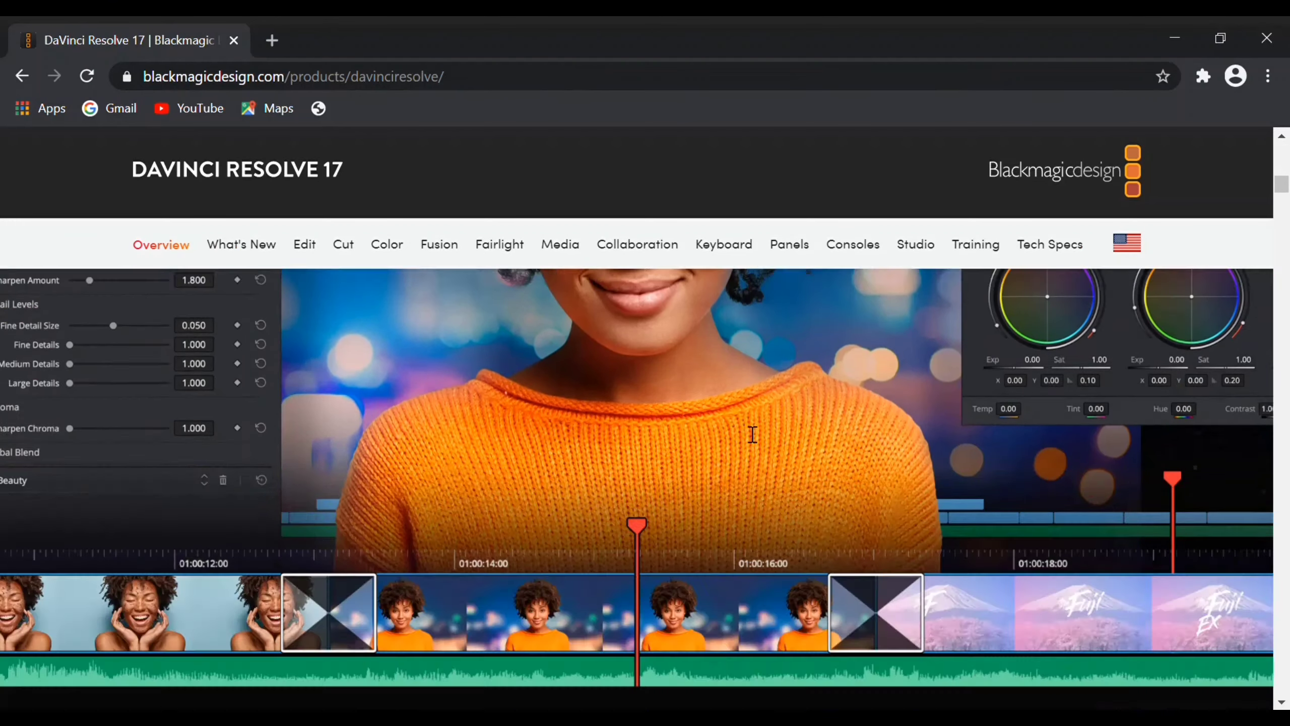
scroll(761, 437, down, 5)
scroll(752, 433, down, 5)
scroll(752, 433, up, 3)
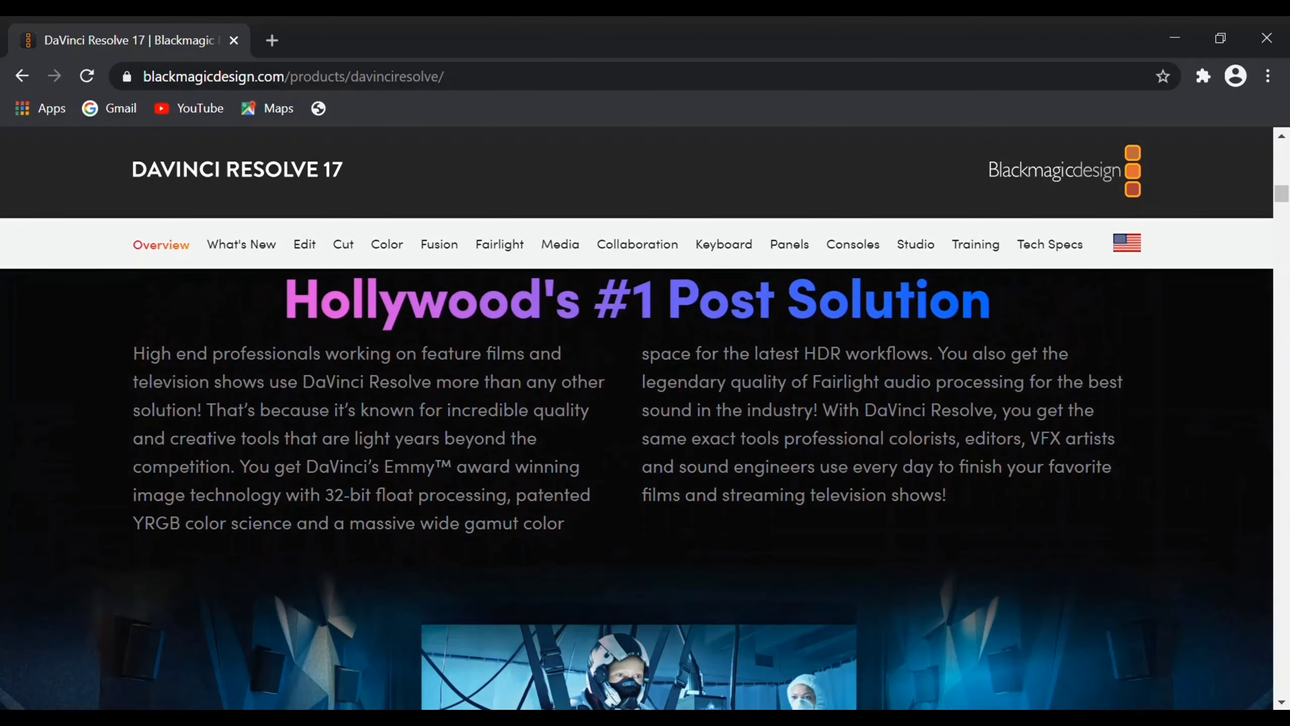
scroll(865, 407, down, 1)
scroll(866, 406, down, 3)
scroll(866, 407, down, 3)
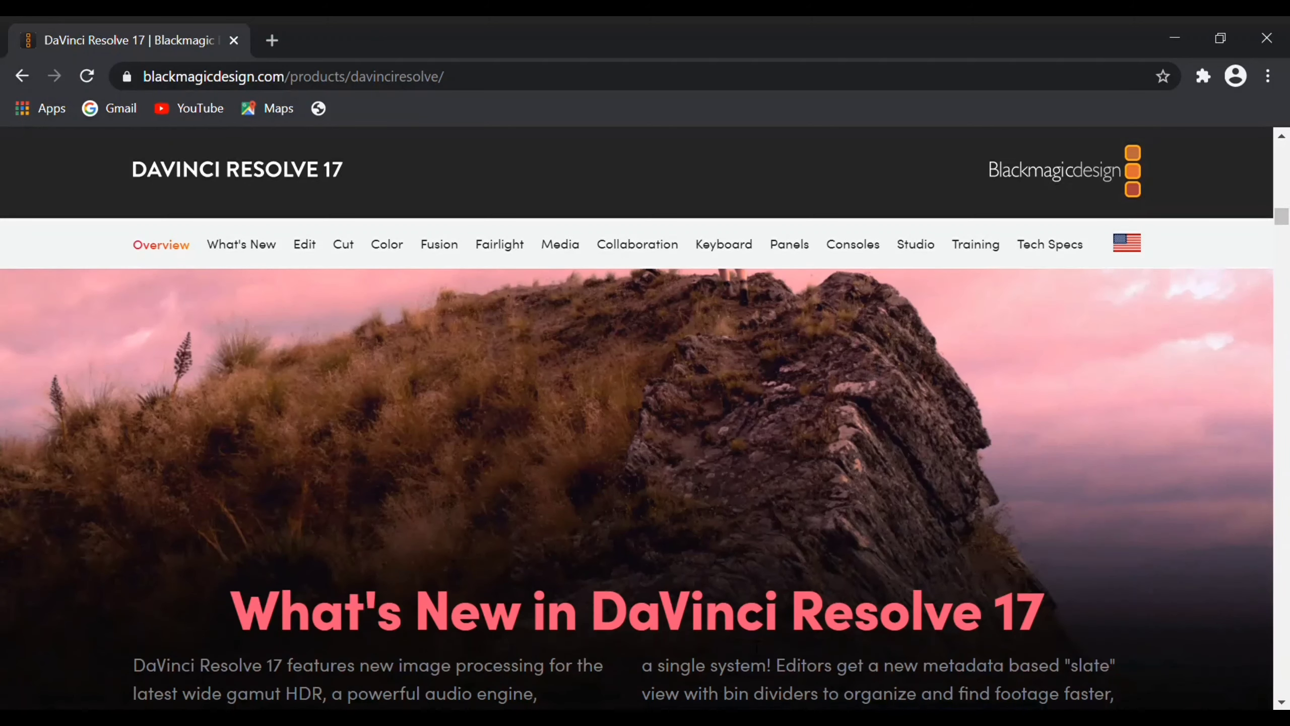
scroll(889, 508, up, 1)
scroll(886, 506, up, 3)
scroll(886, 506, up, 2)
scroll(681, 508, up, 2)
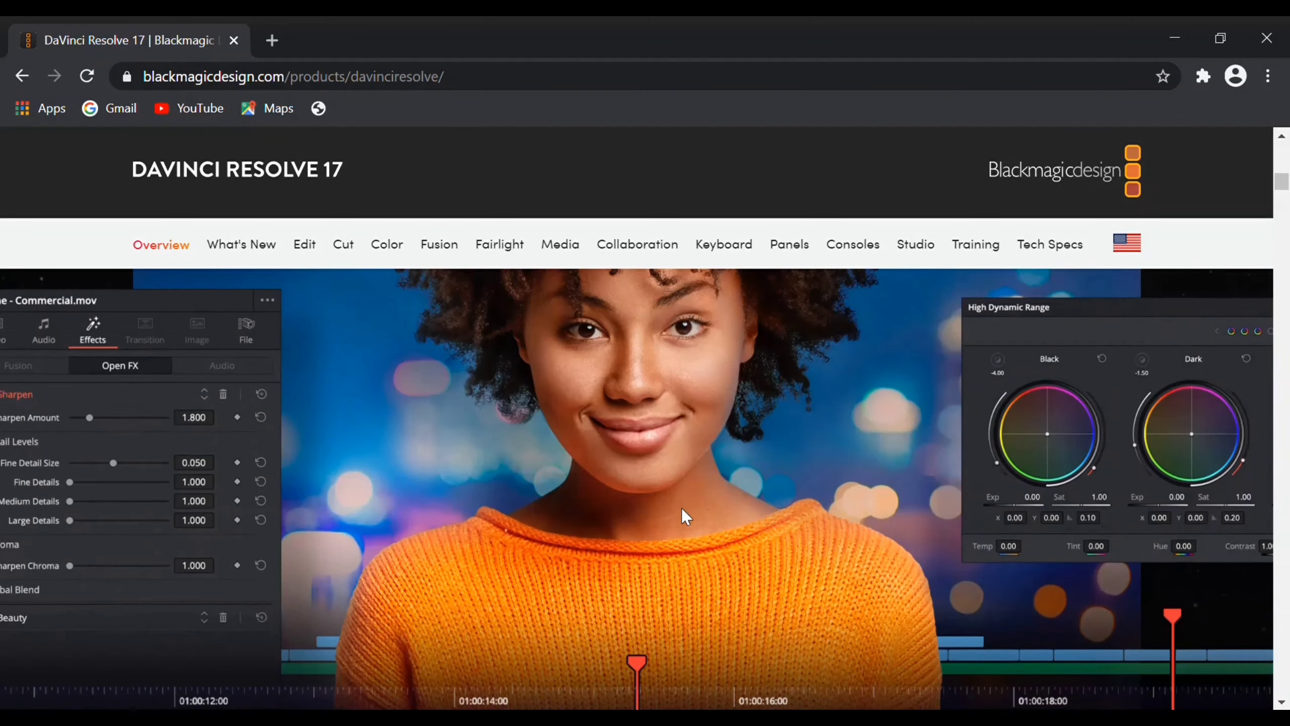
scroll(681, 508, up, 3)
scroll(679, 504, up, 3)
scroll(679, 505, up, 2)
scroll(679, 504, down, 2)
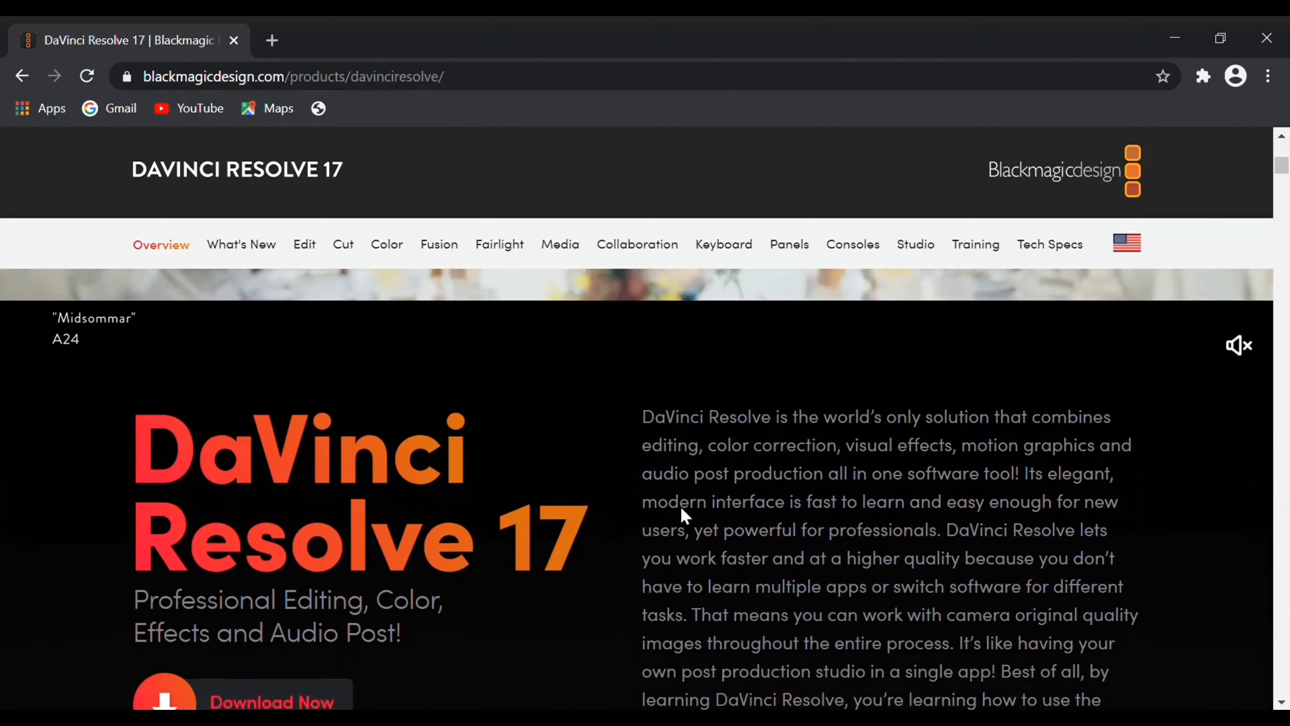
scroll(679, 505, down, 1)
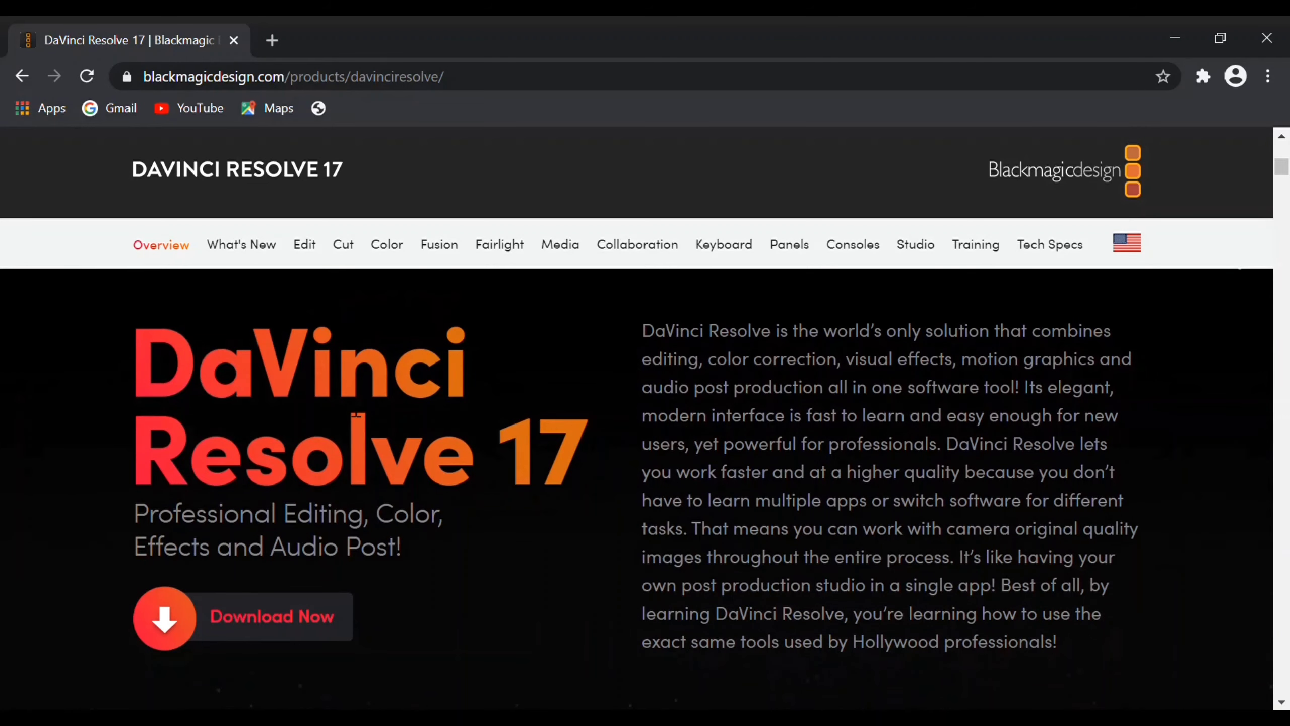
- Show the Download Now list and scroll down to the DaVinci Resolve 16 buttons
click(185, 628)
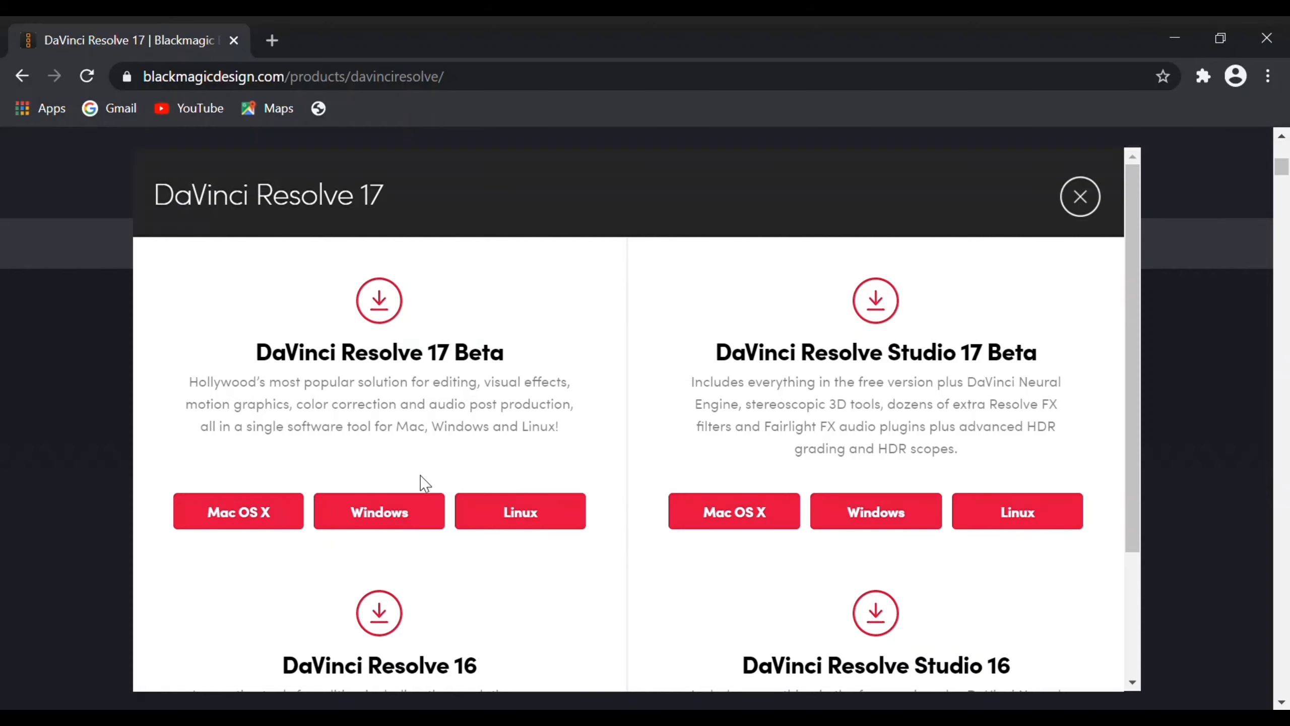
scroll(482, 470, down, 2)
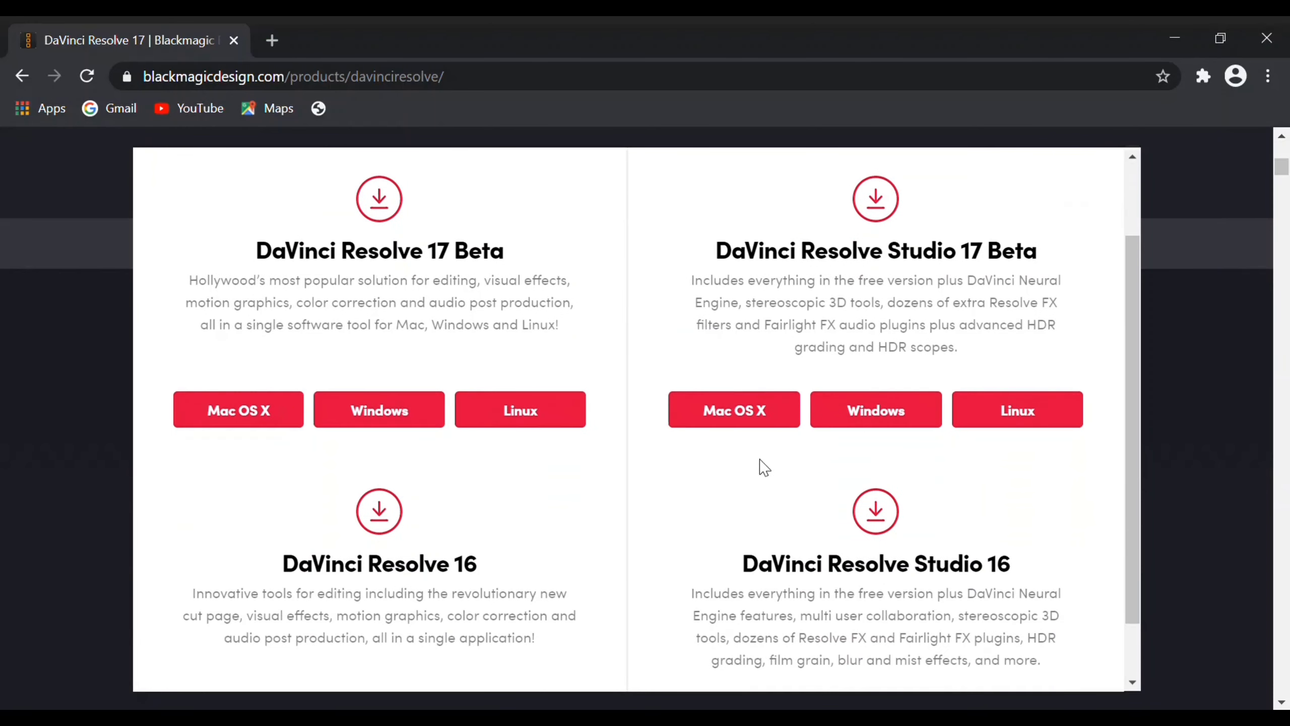
scroll(760, 463, down, 1)
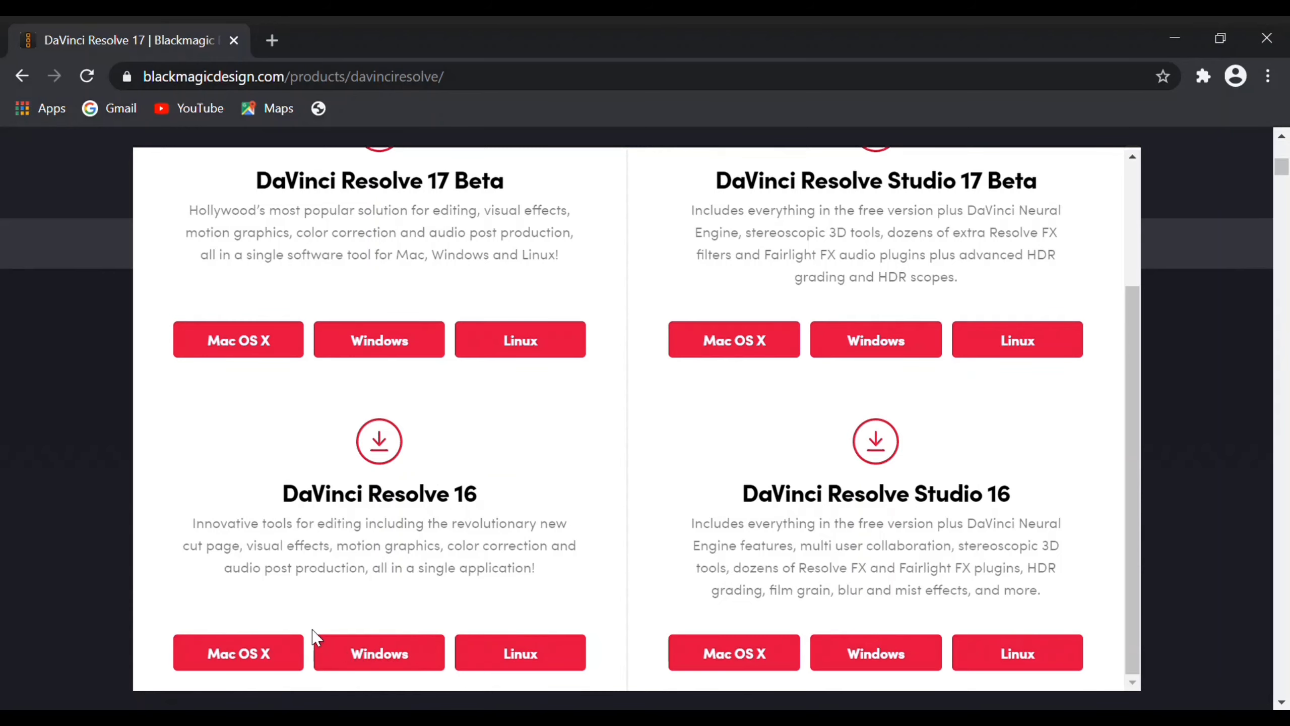
- Choose the free DaVinci Resolve 16 Windows download and enter the first and last name
click(413, 662)
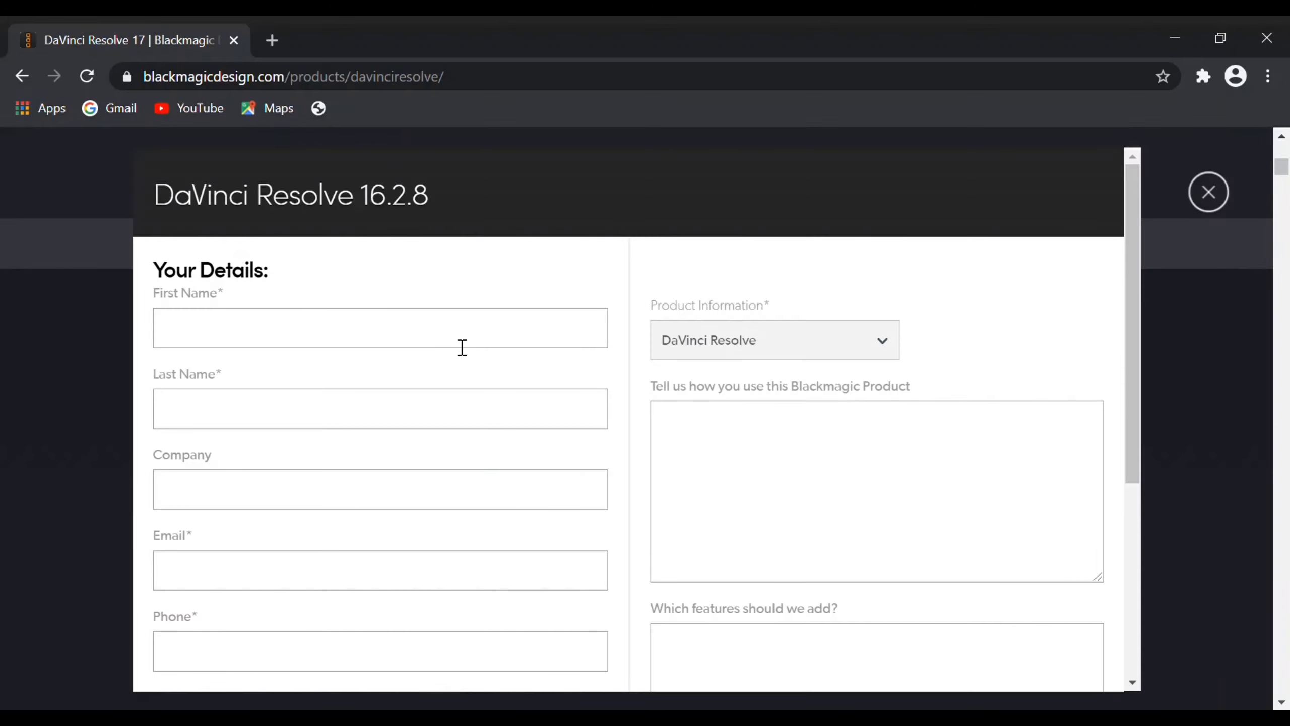
click(280, 333)
text(Vikash)
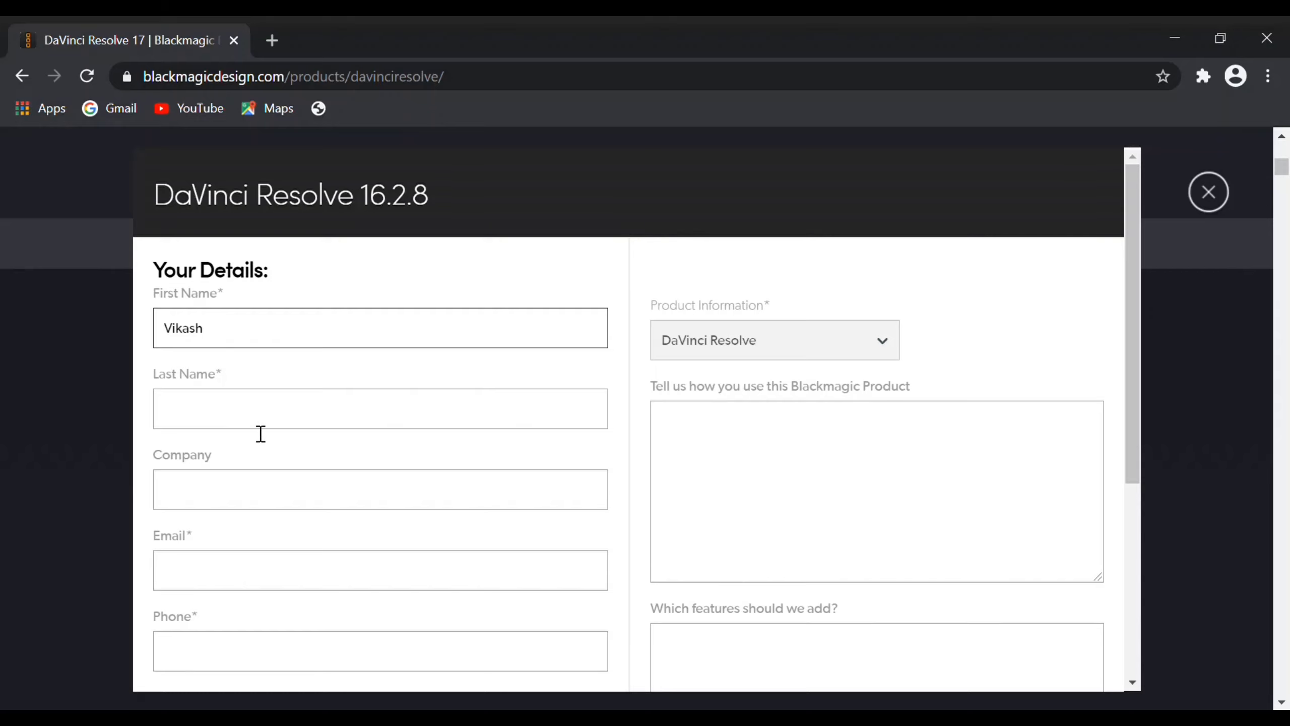
key(Tab)
text(B)
scroll(256, 434, down, 2)
- Fill in the email, phone, country, state and city fields of the registration form
click(284, 468)
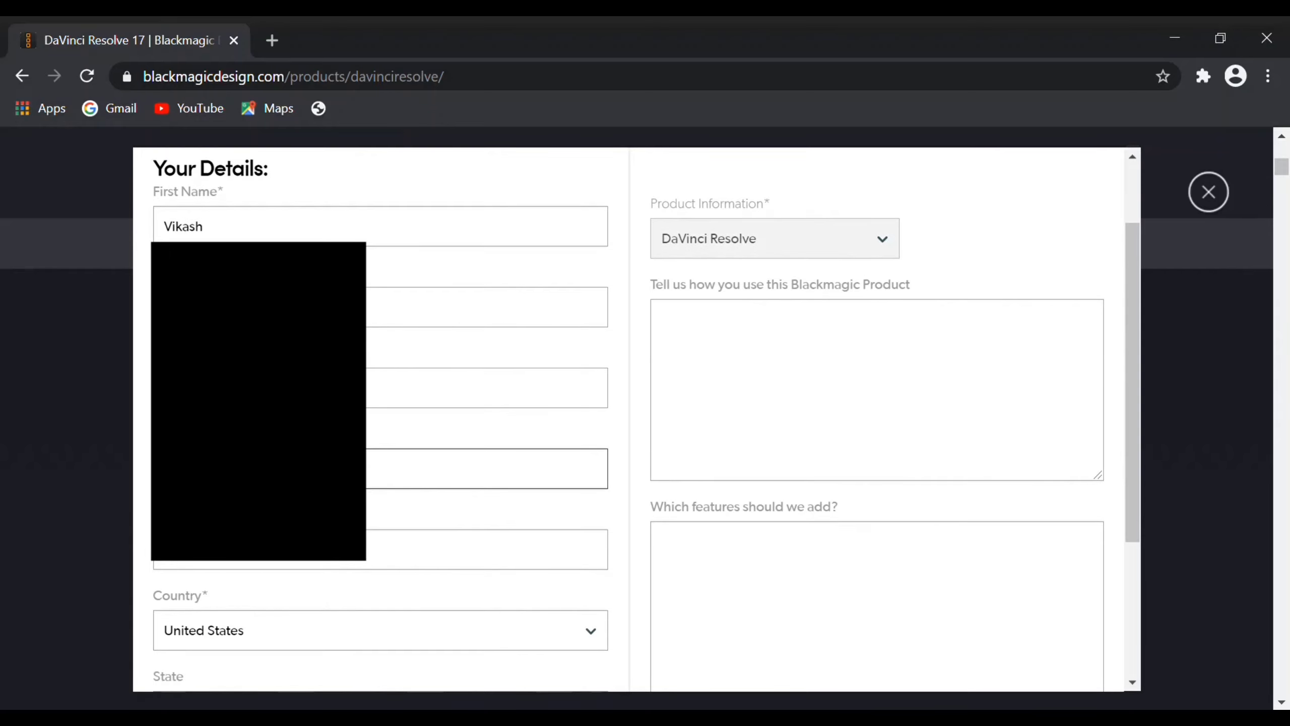
click(218, 562)
scroll(218, 561, down, 3)
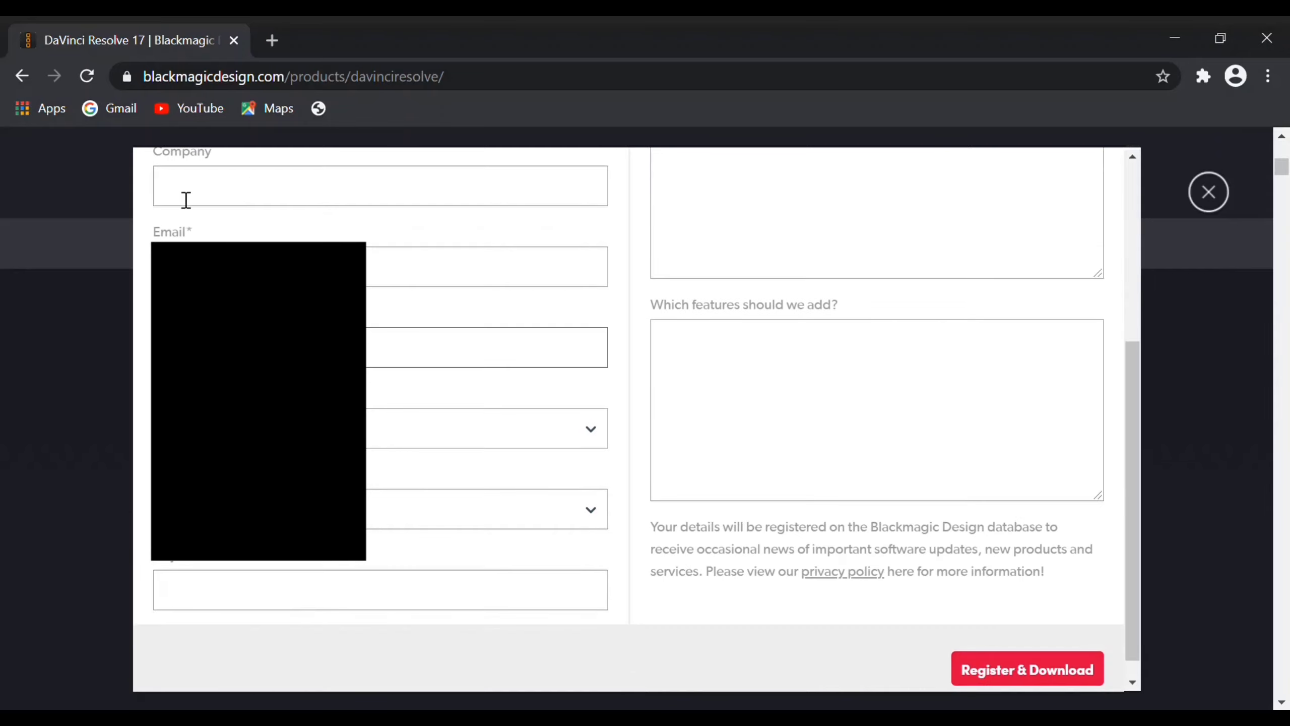
key(Tab)
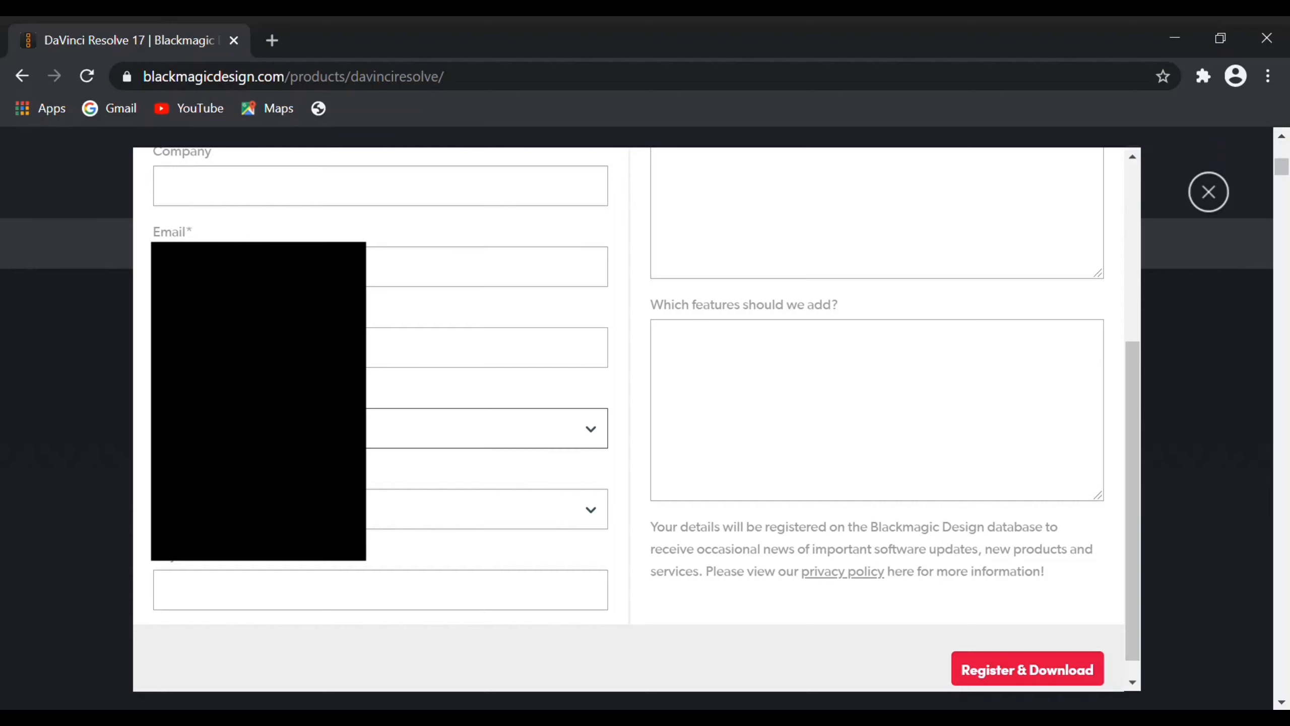
key(Tab)
scroll(243, 584, down, 1)
click(242, 584)
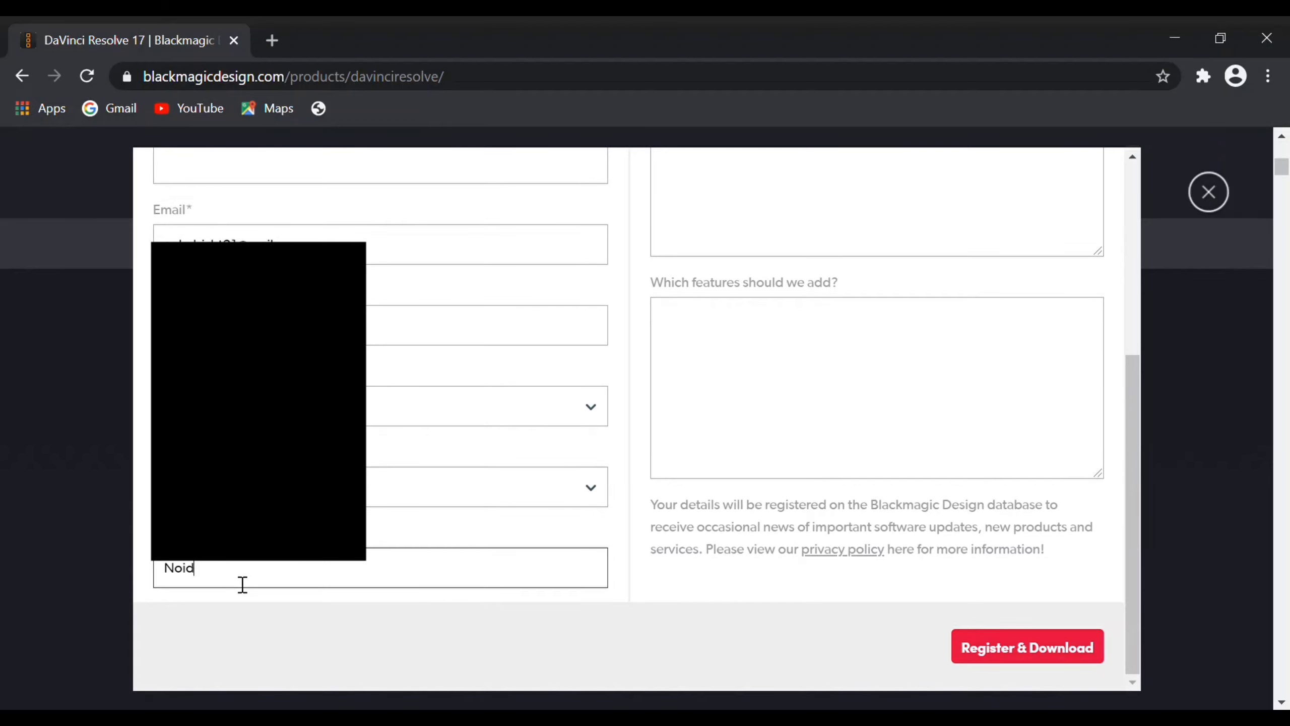
- Register to download DaVinci_Resolve_16.2.8_Windows.zip and check its progress in Chrome's Downloads page
click(1008, 648)
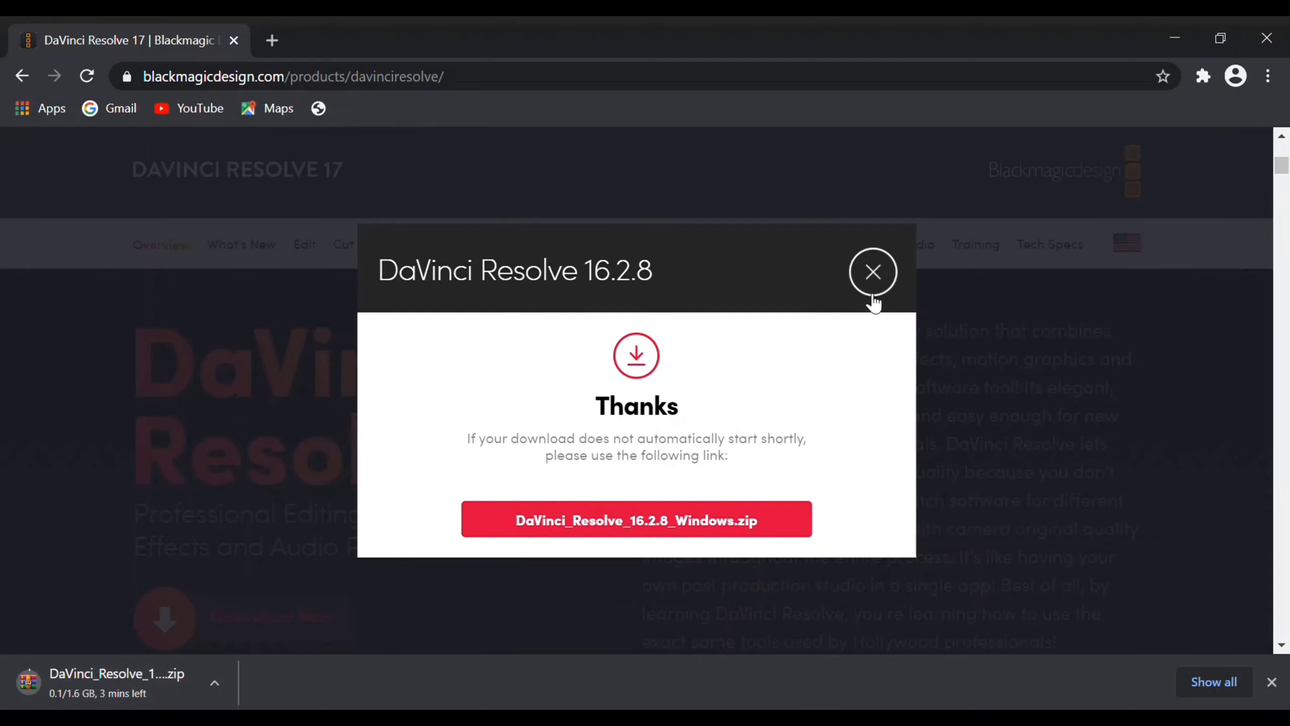
click(883, 282)
key(ctrl+j)
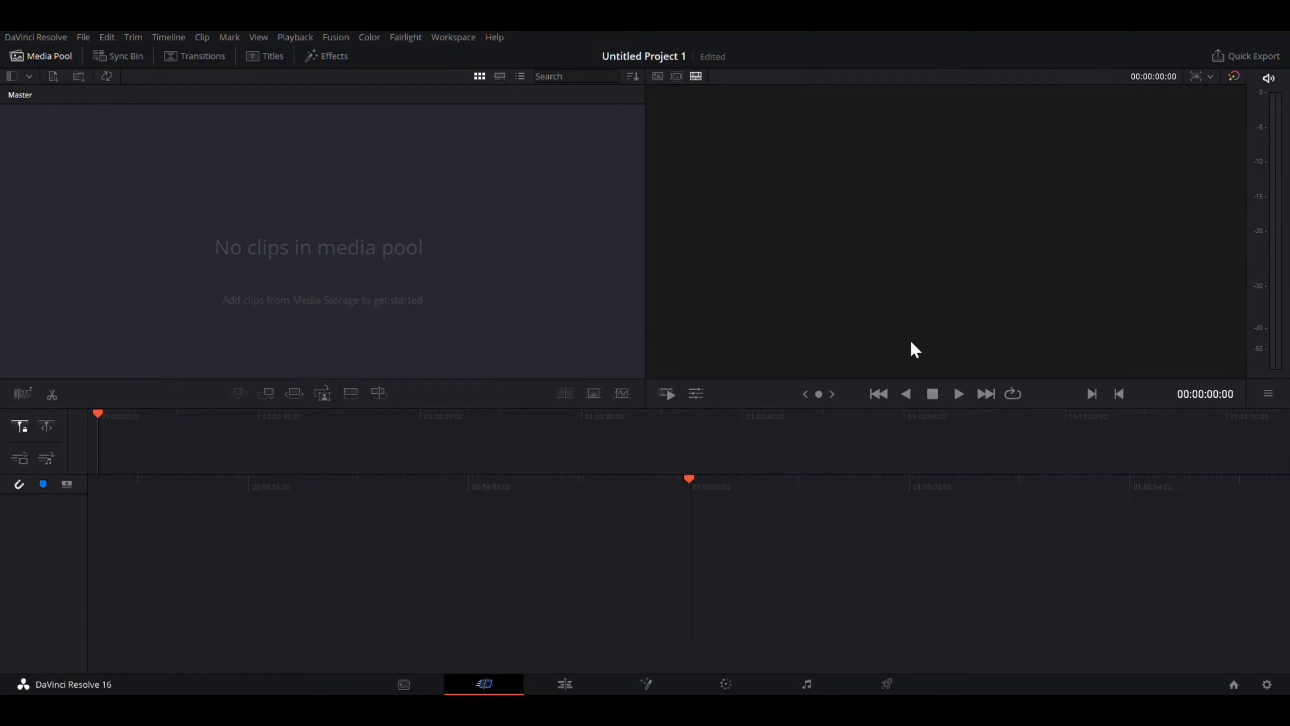
- Move through the Media and Cut pages to the Edit page of Untitled Project 1
click(415, 686)
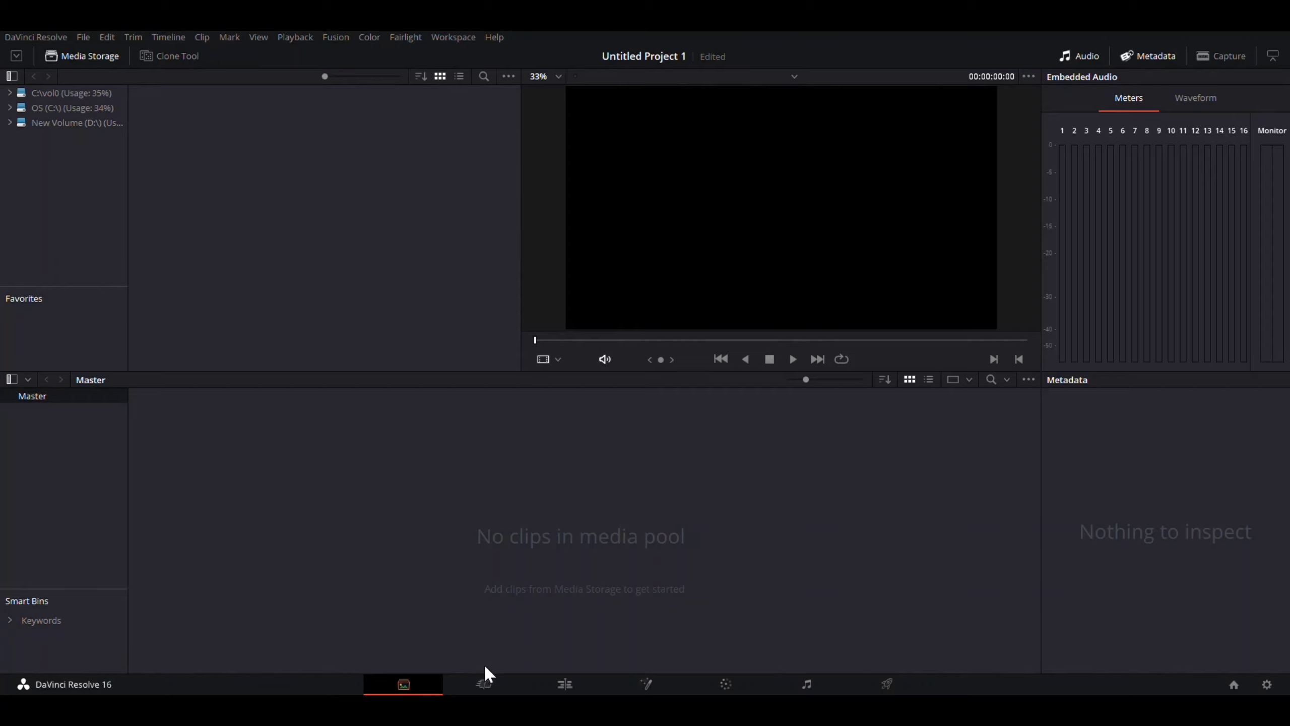
click(485, 683)
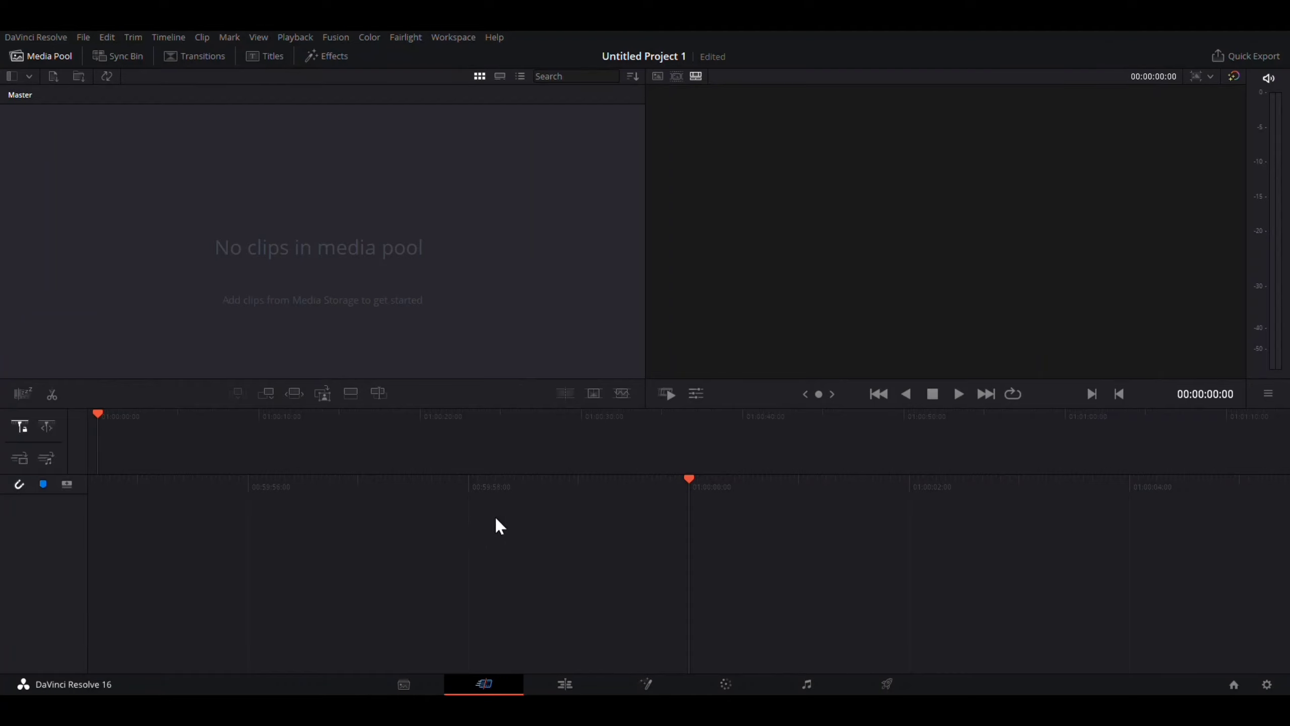
click(579, 678)
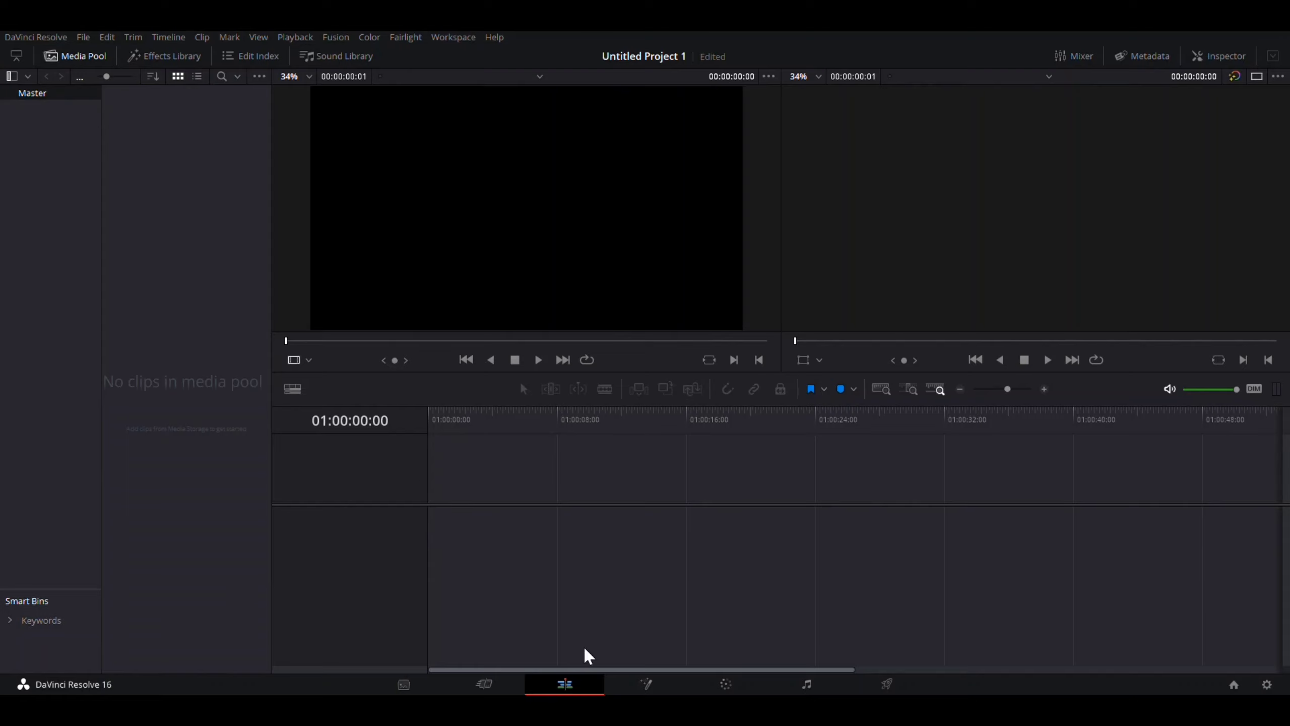
- Visit the Fusion page, then switch to the Color page of the empty project
click(642, 684)
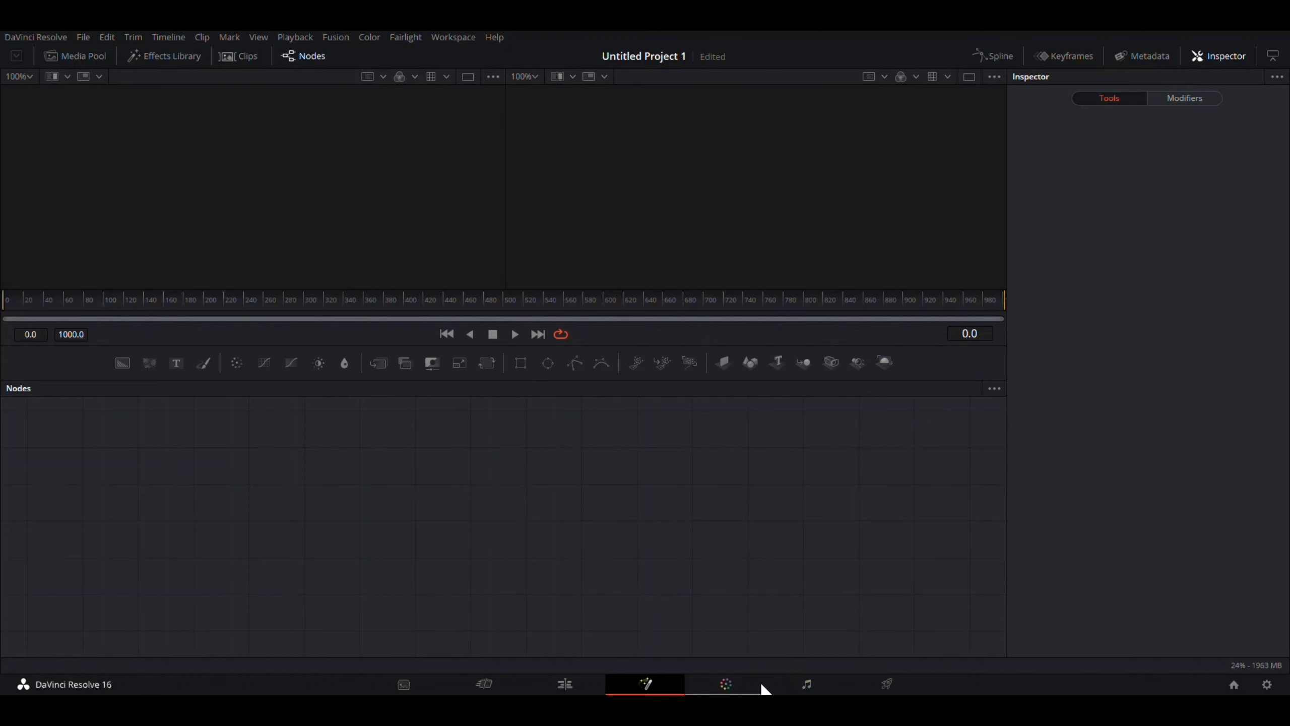
click(713, 690)
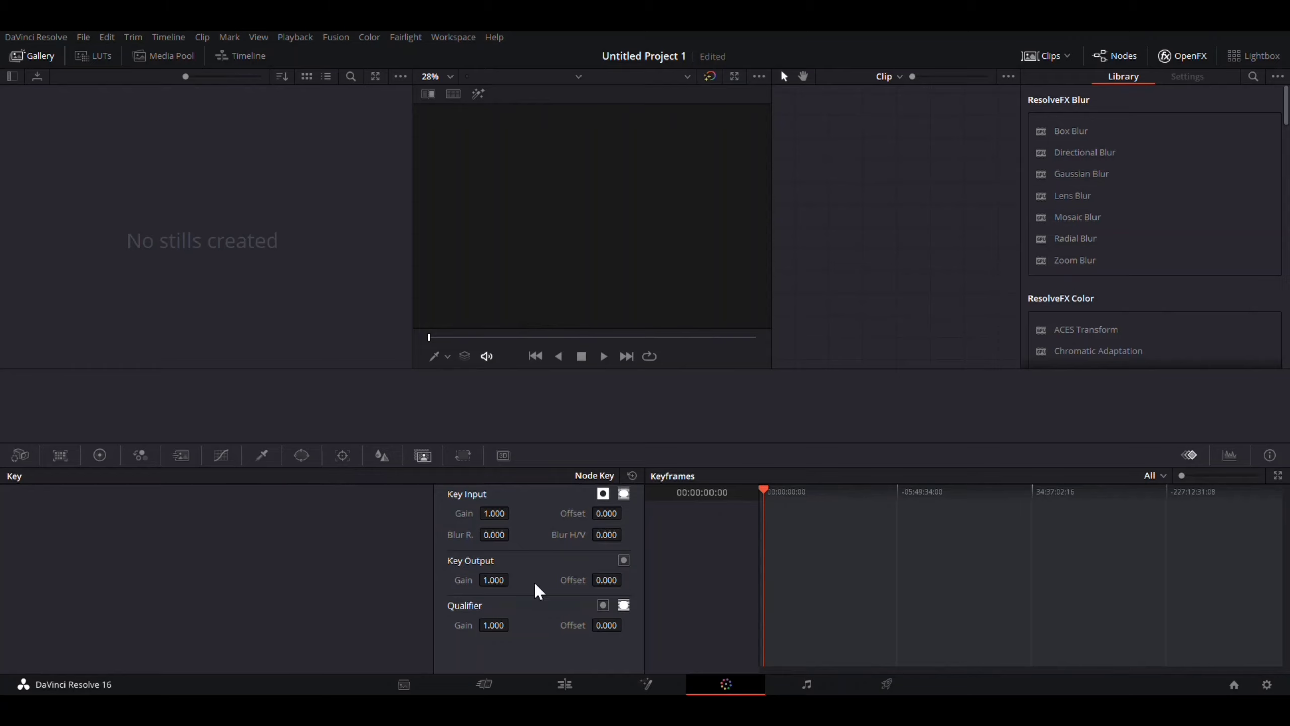
- Visit the Fairlight audio page, then switch to the Deliver page with its render settings
click(808, 685)
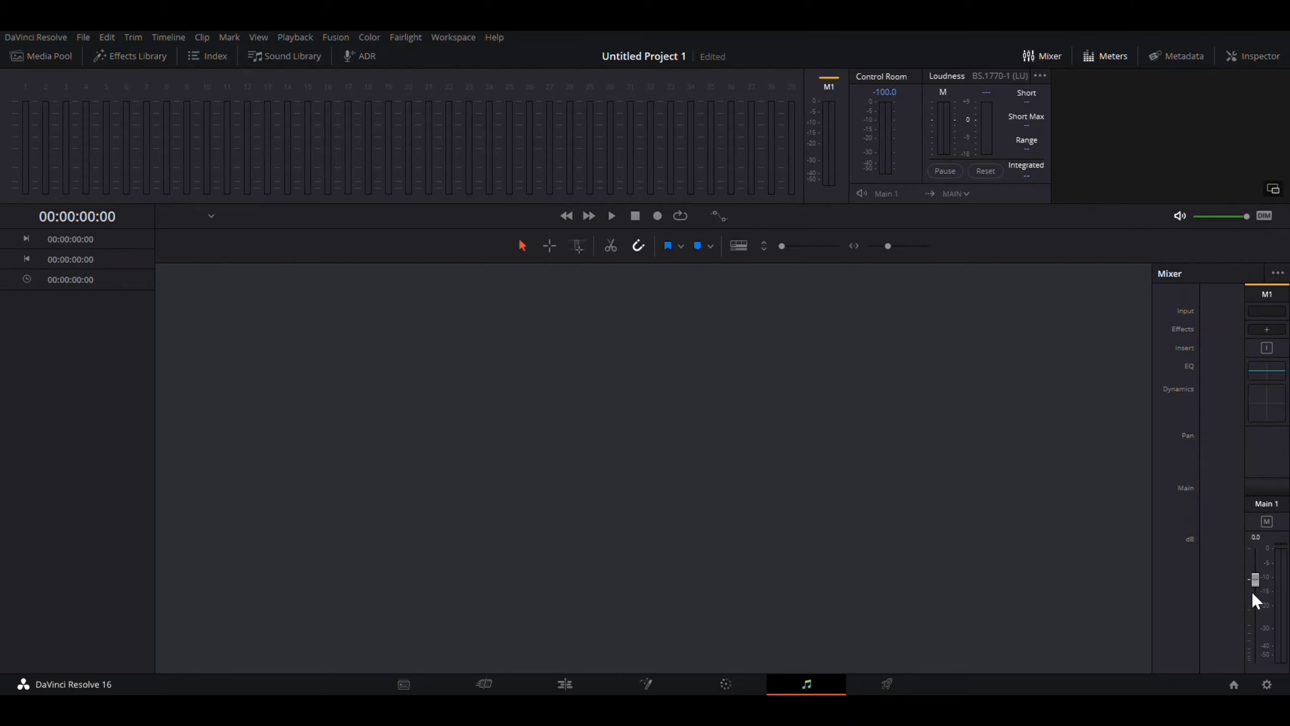
click(884, 681)
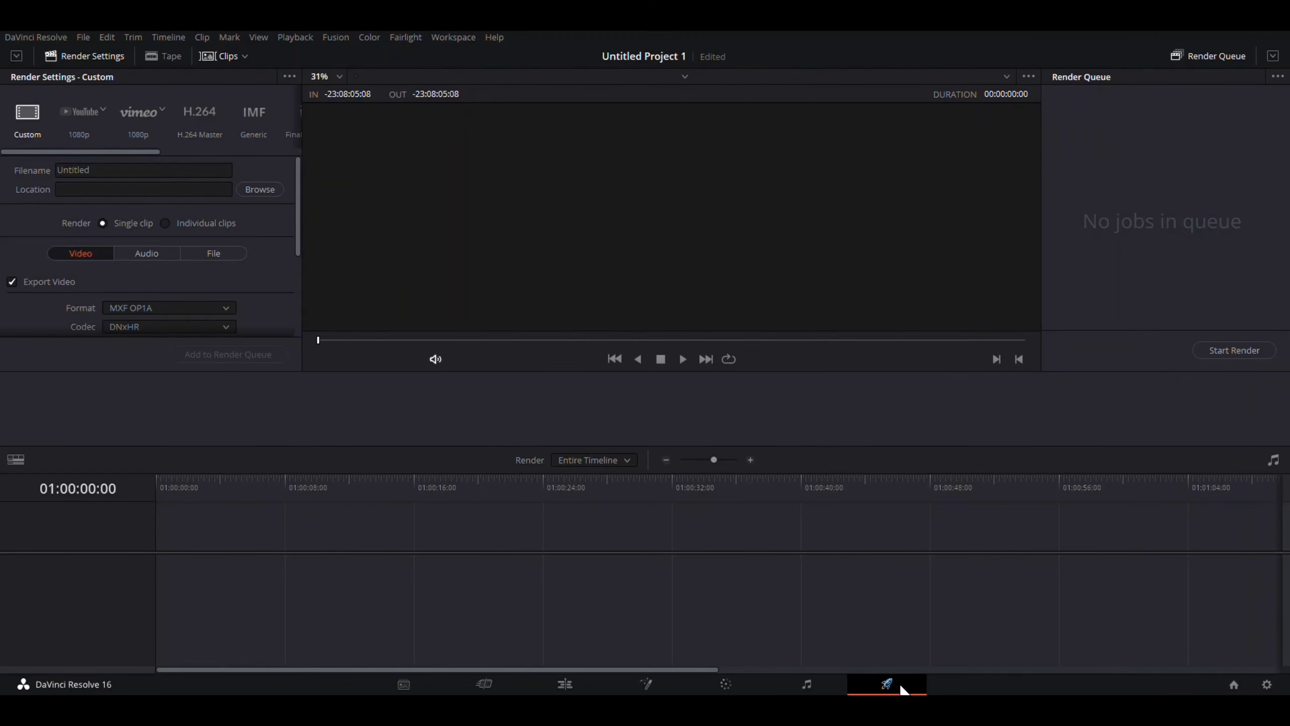